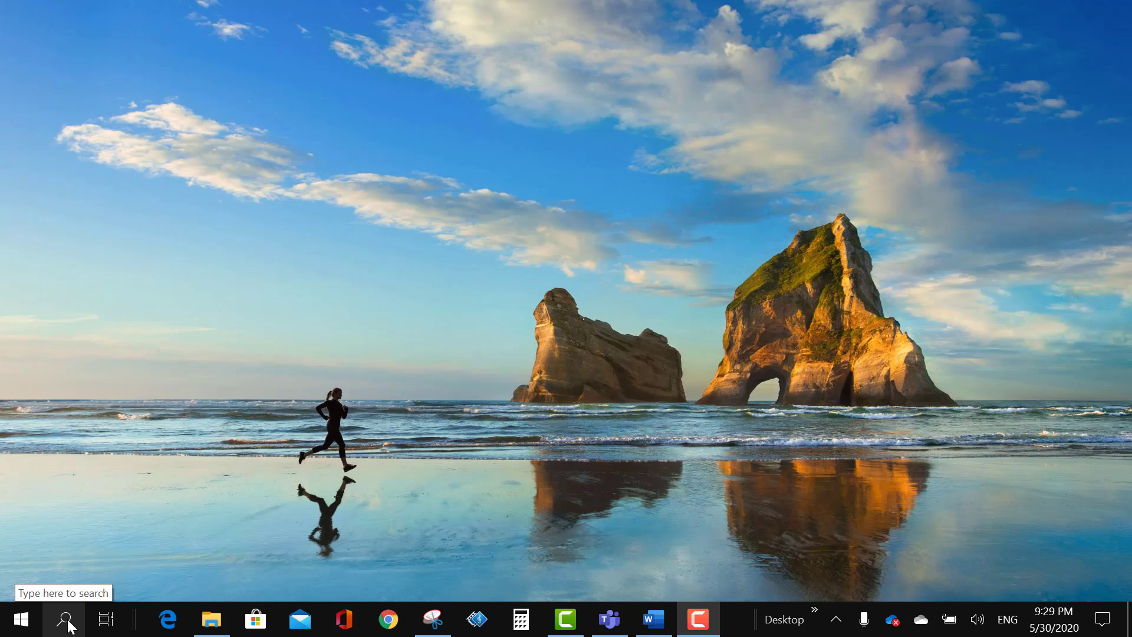
- Search 'task' in Windows Search, launch Task Scheduler, and view the Task Scheduler Library
left_click(65, 620)
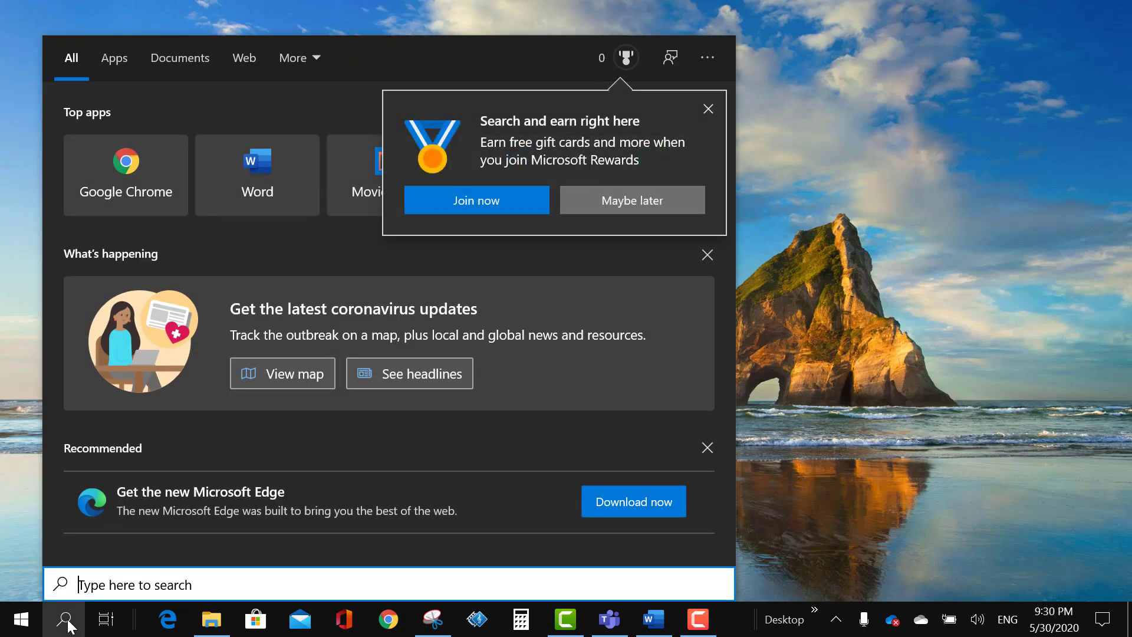
type("task")
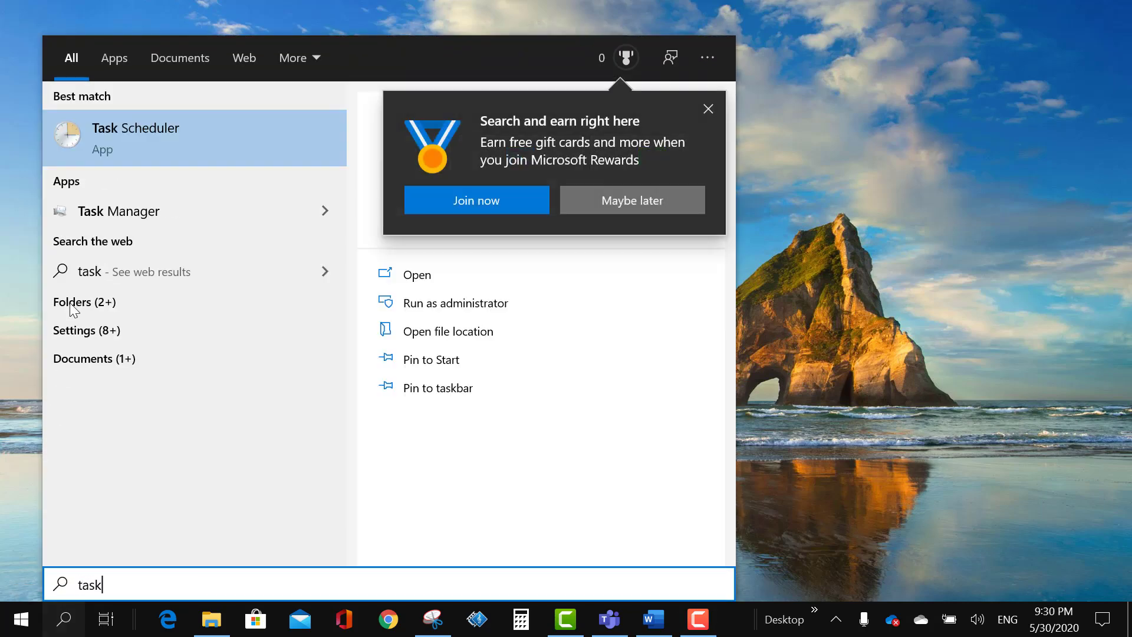
left_click(159, 147)
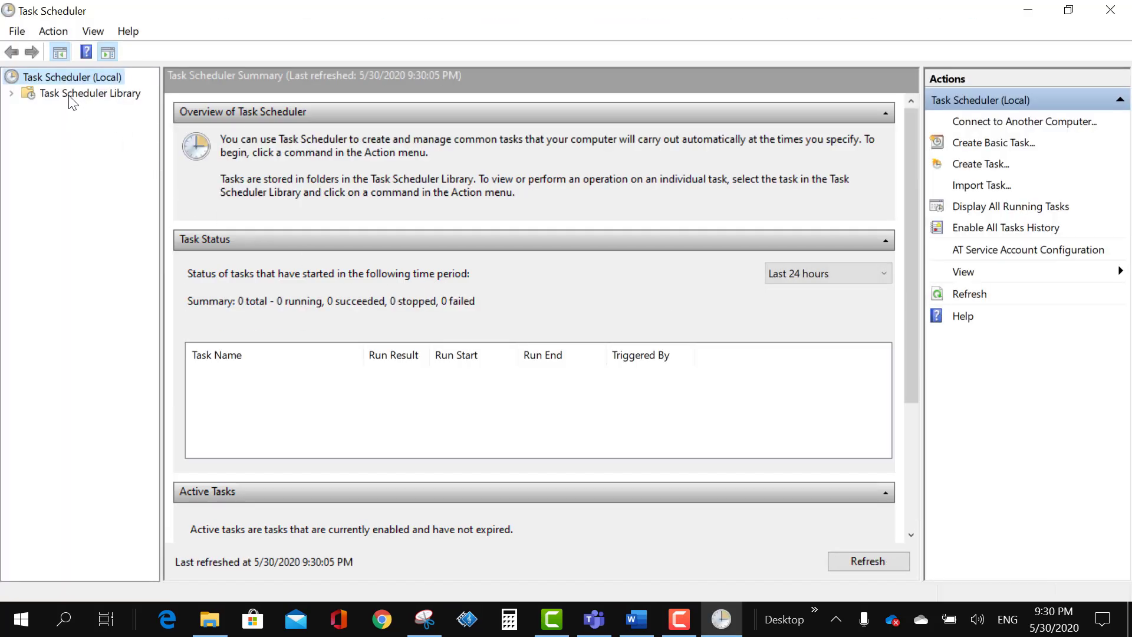
left_click(70, 95)
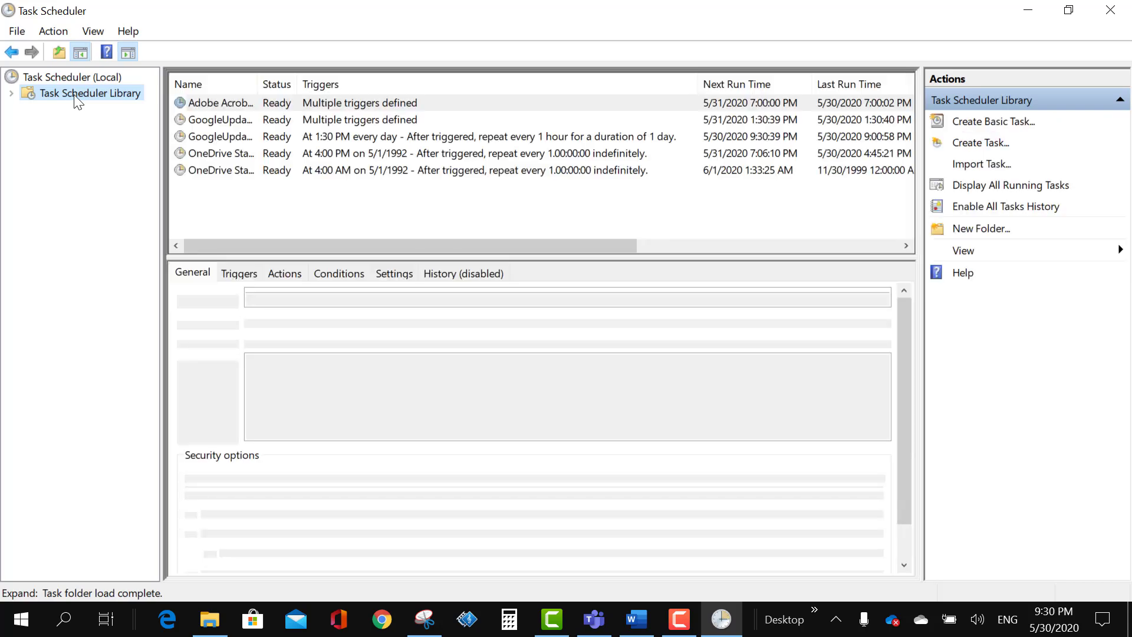
- Create a new task named 'Reminder' with the description 'Reminder'
left_click(977, 144)
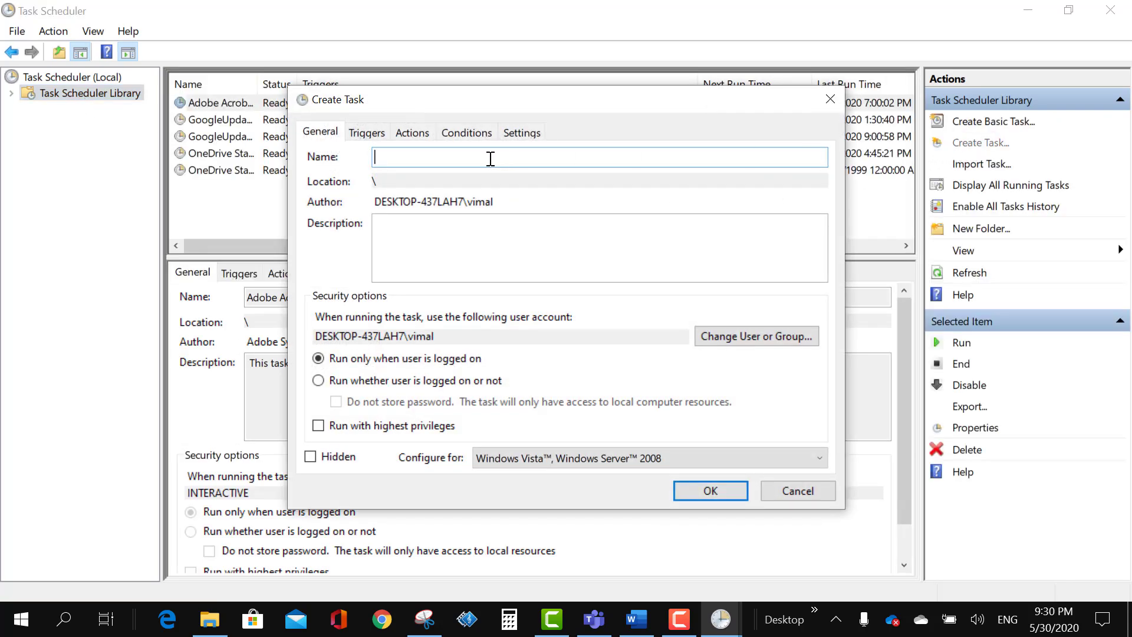
type("Reminder")
left_click_drag(435, 157, 359, 162)
key("ctrl+c")
left_click(414, 222)
key("ctrl+v")
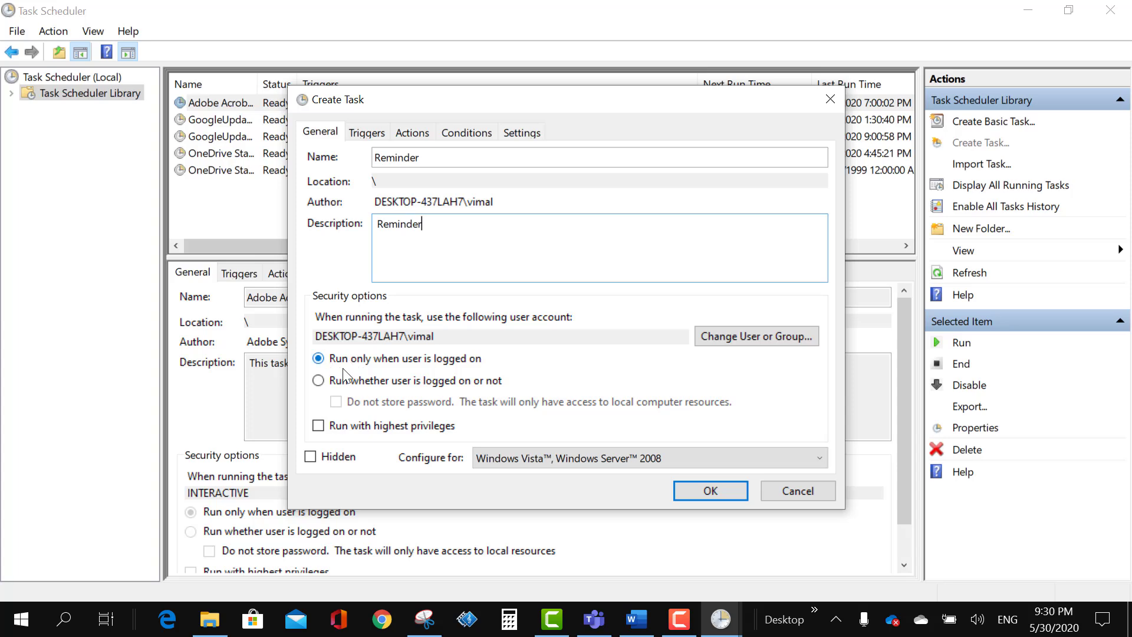
left_click(379, 136)
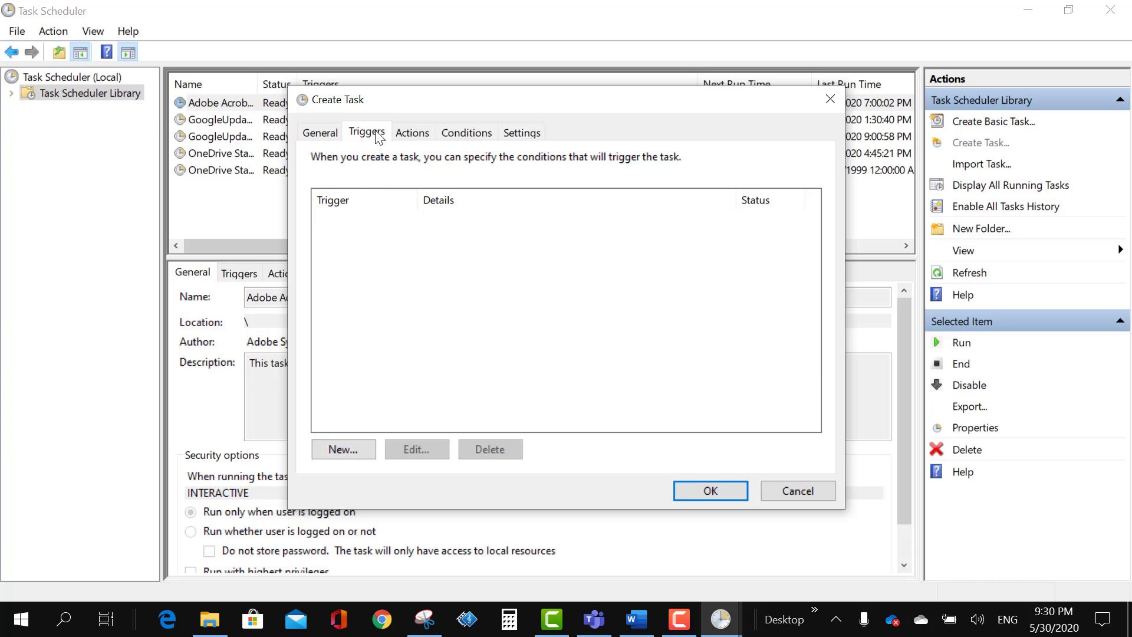
- Add an 'On a schedule' Daily trigger starting at 10:00:00 AM
left_click(351, 452)
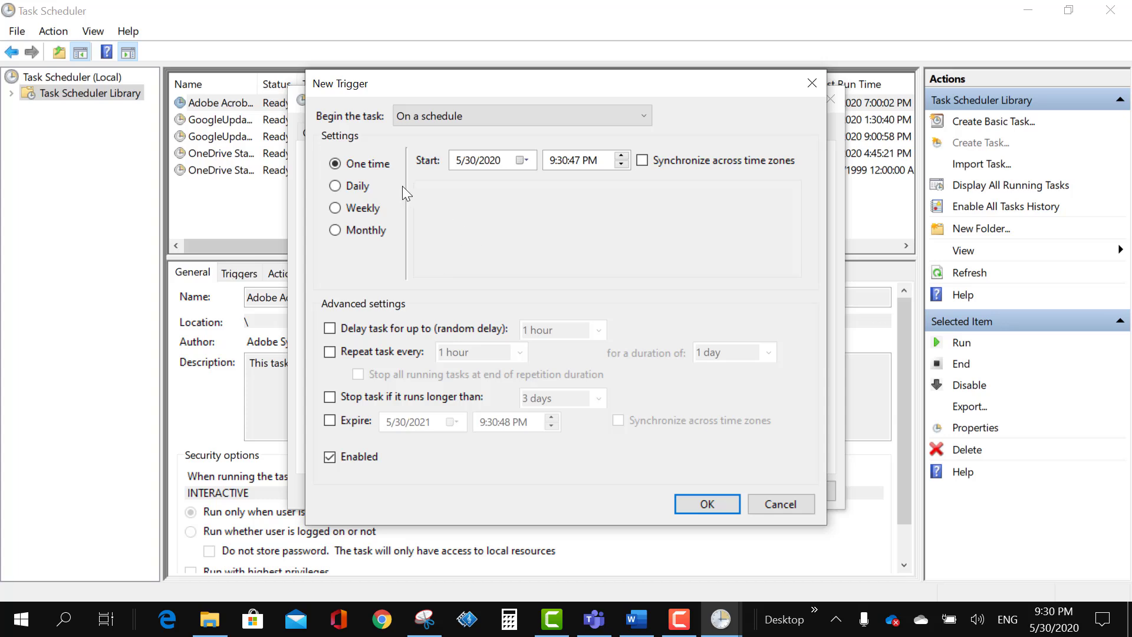
left_click(433, 118)
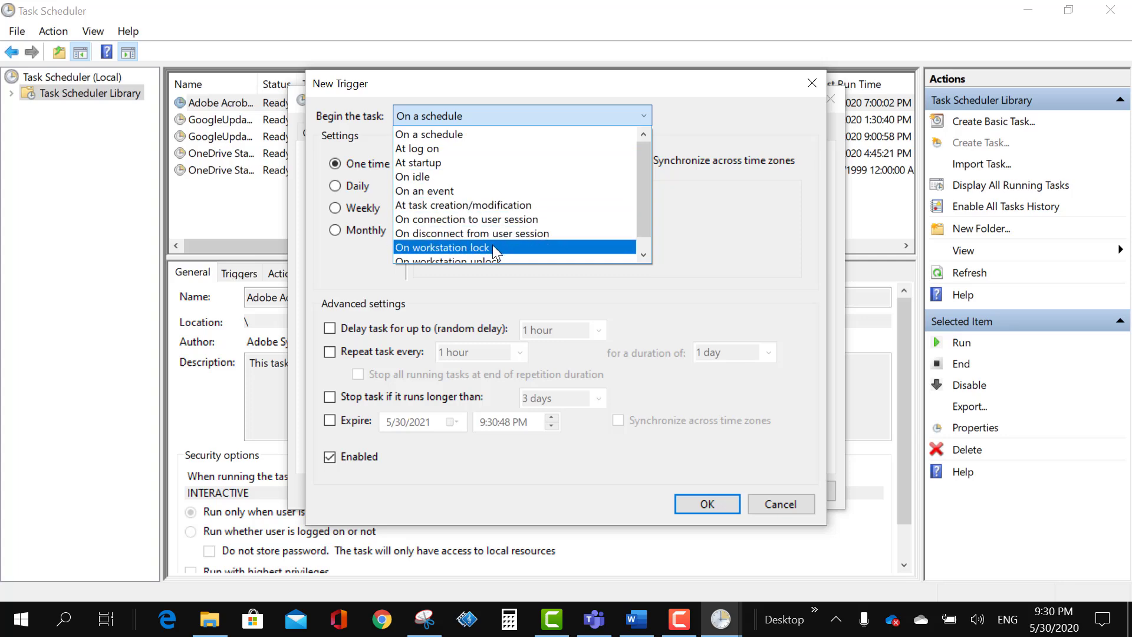
scroll(493, 246, "down", 1)
scroll(494, 243, "up", 1)
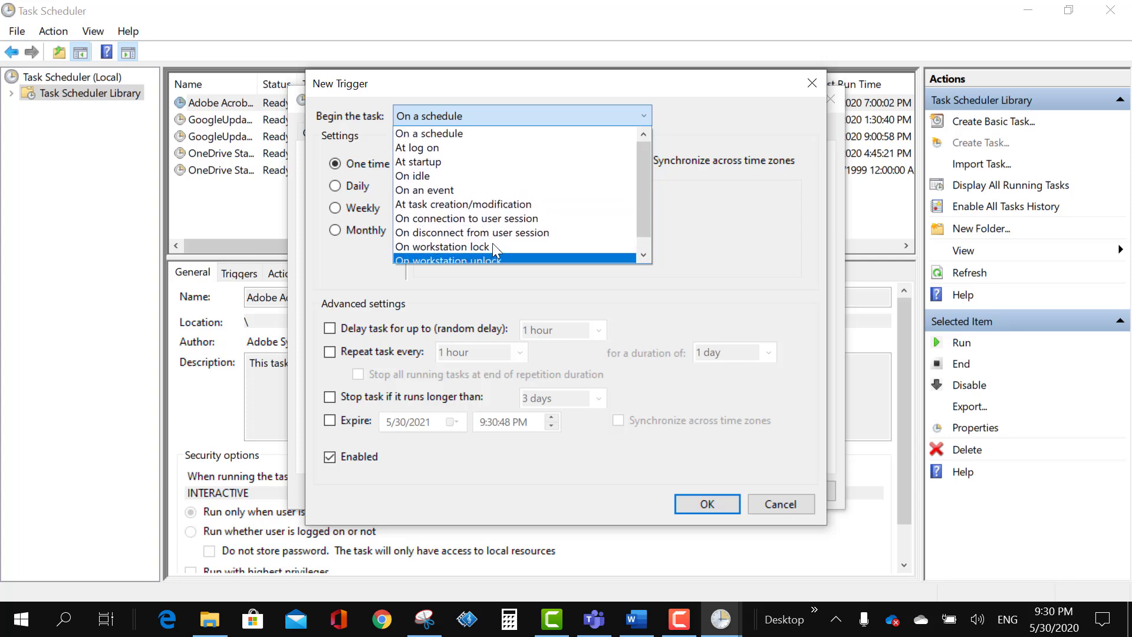
left_click(459, 136)
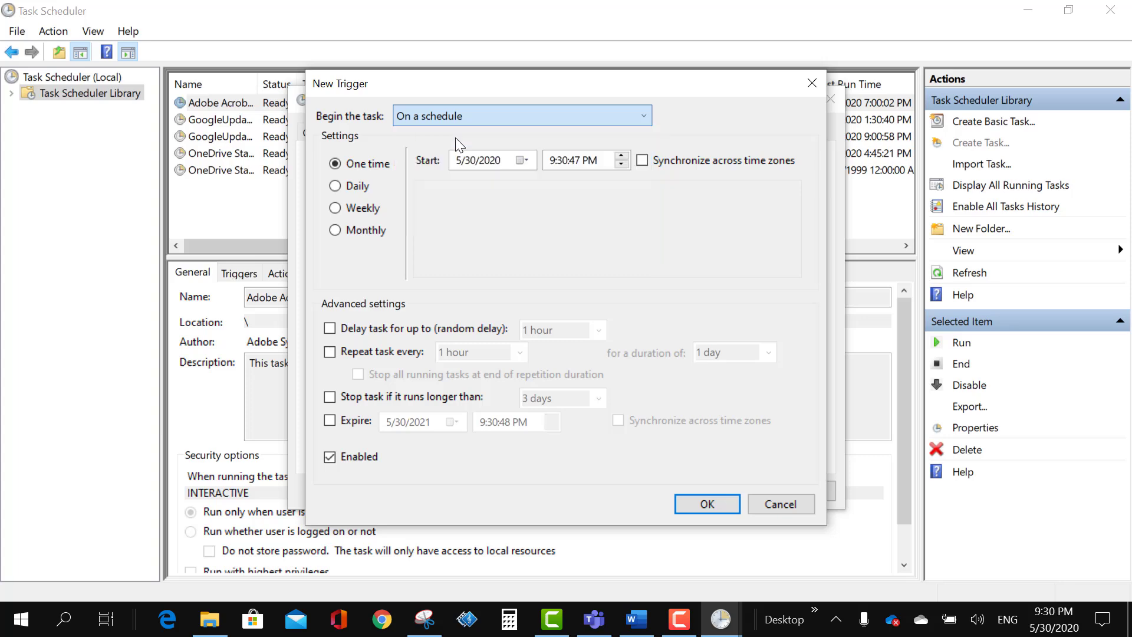
left_click(341, 190)
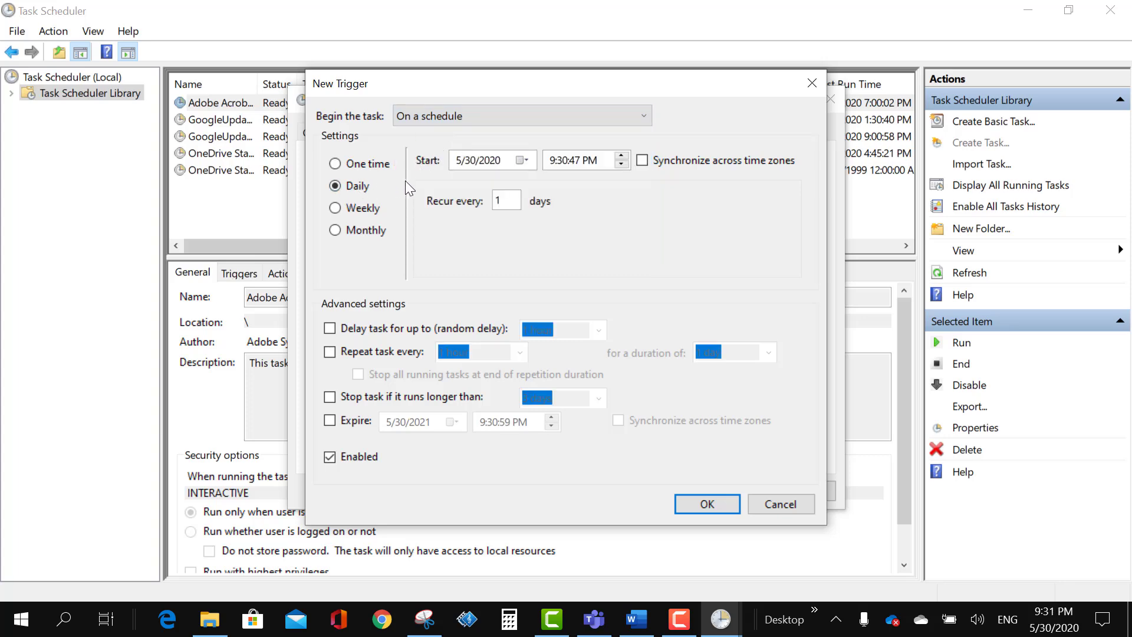
left_click(553, 165)
key("Up")
left_click(573, 161)
type("00:00")
left_click(590, 166)
key("a")
- Make the daily trigger repeat every 1 hour for a duration of 8 hours, then save it
left_click(330, 354)
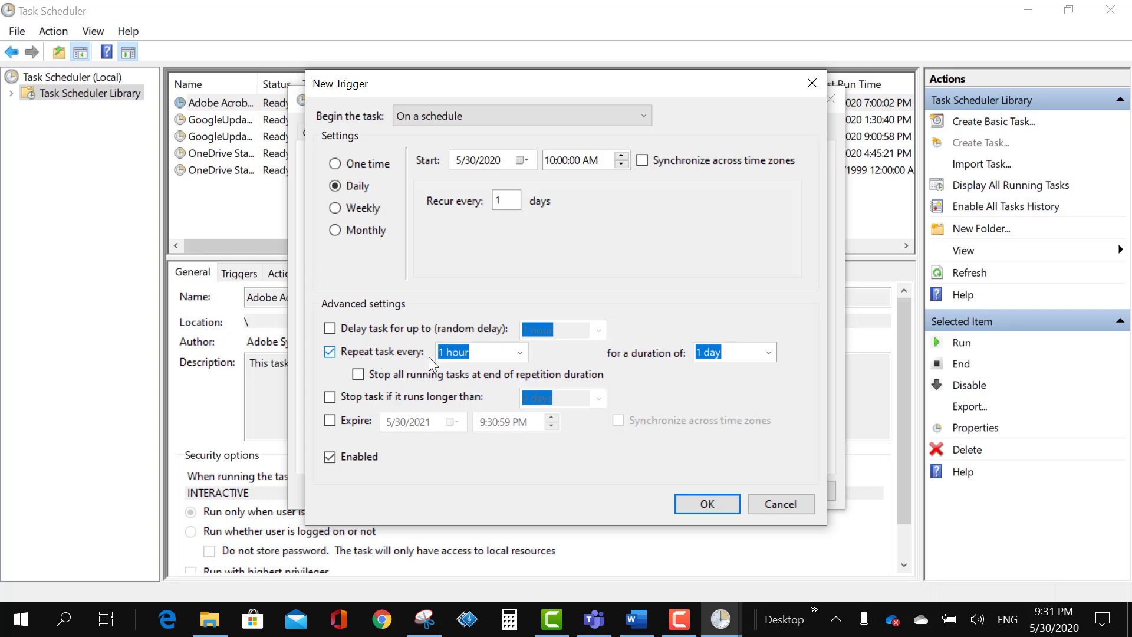
left_click(771, 355)
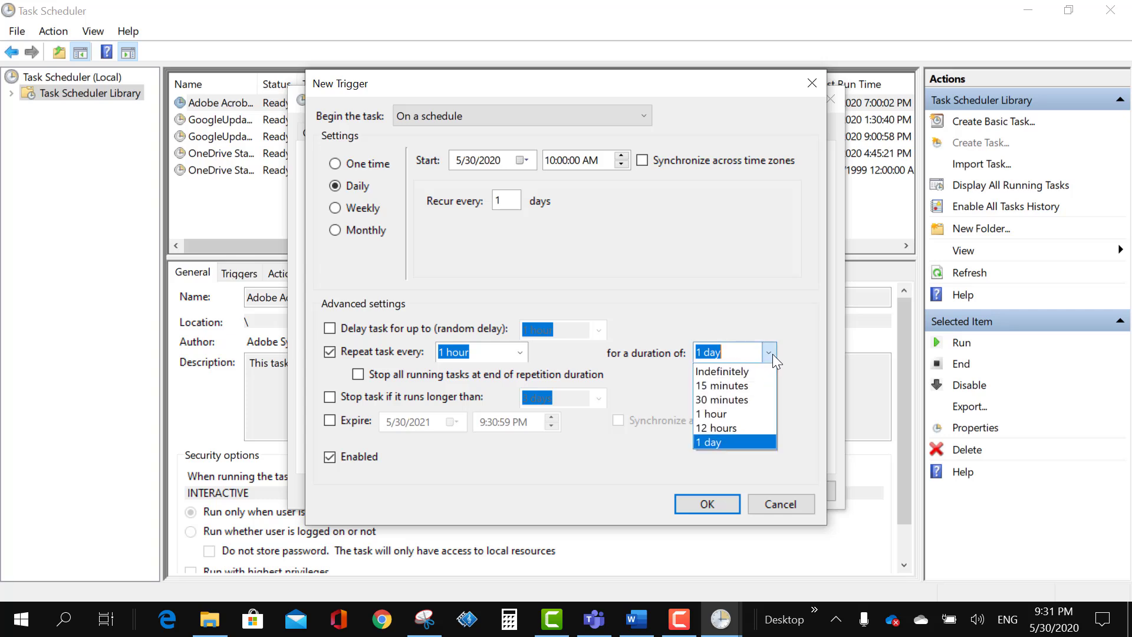
left_click(741, 435)
left_click_drag(707, 352, 688, 353)
type("8 hours")
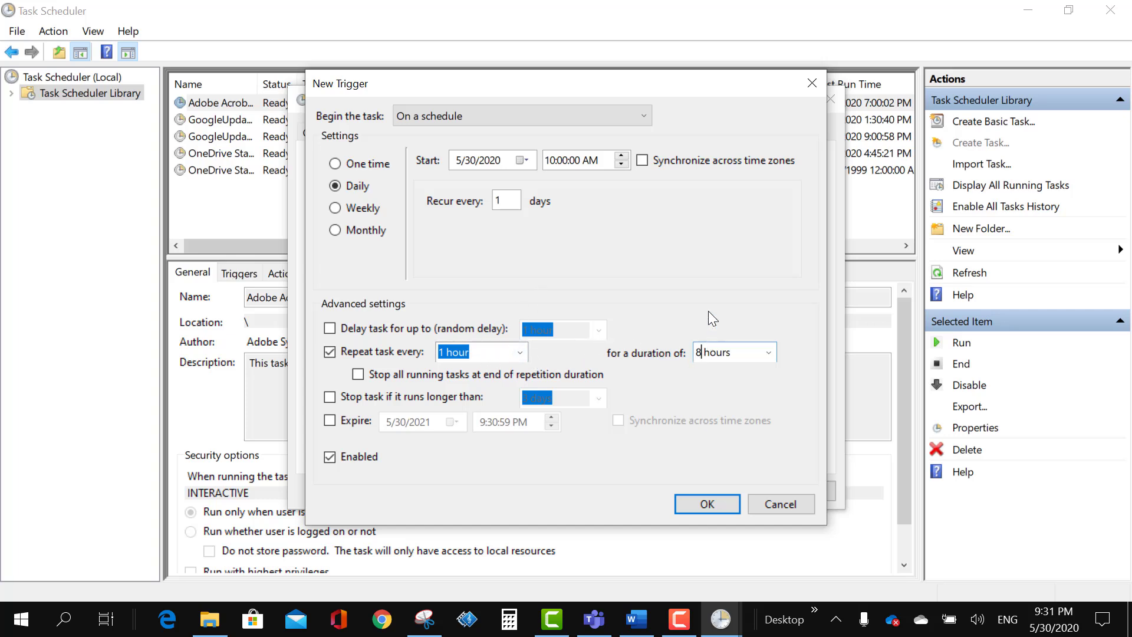
left_click(706, 504)
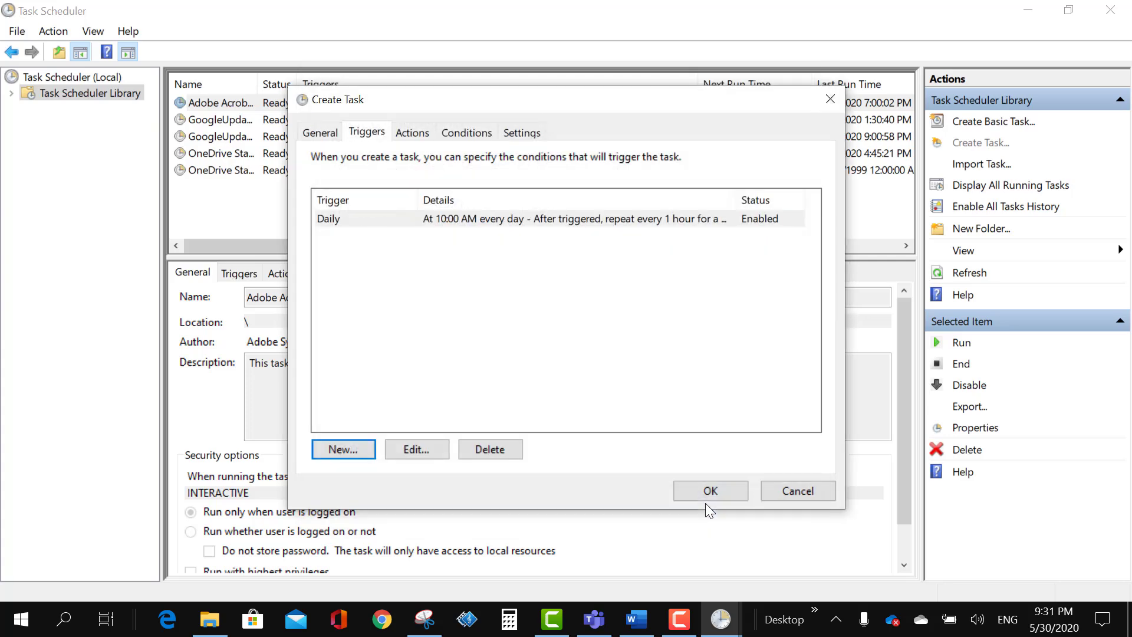
- Add a 'msg' action with the arguments '*Go , getup and walk'
left_click(416, 137)
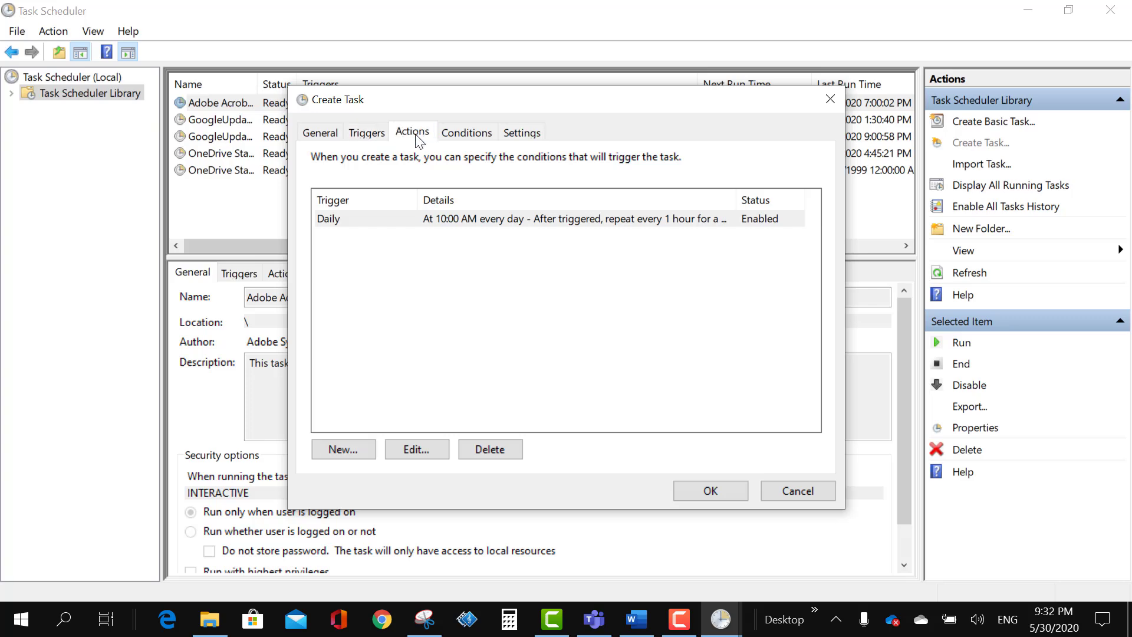
left_click(352, 451)
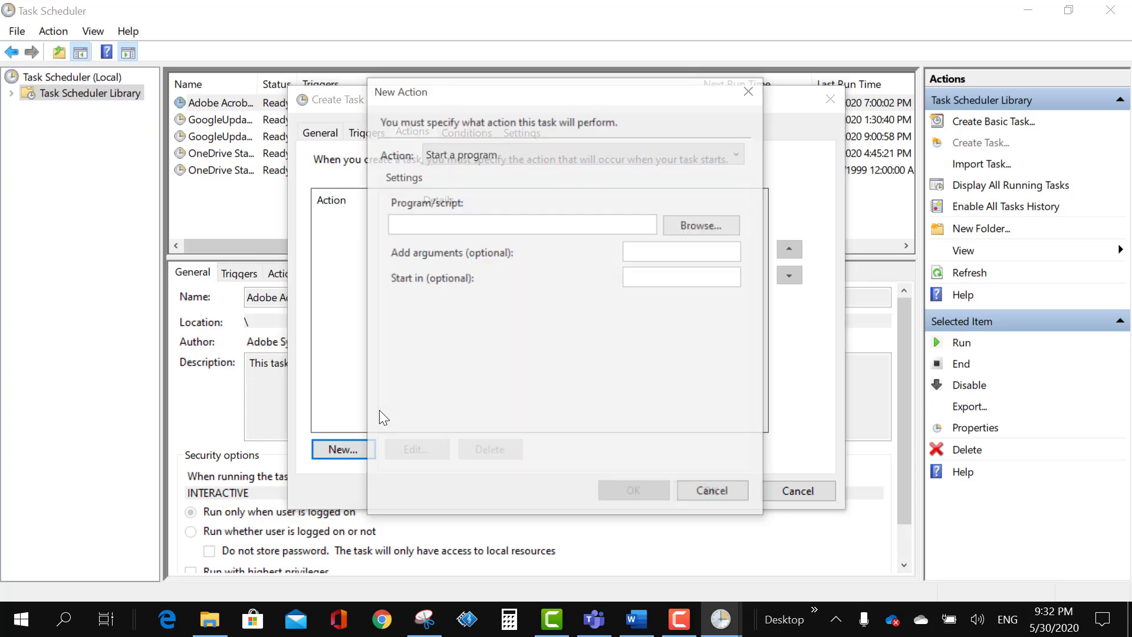
left_click(434, 230)
type("msg")
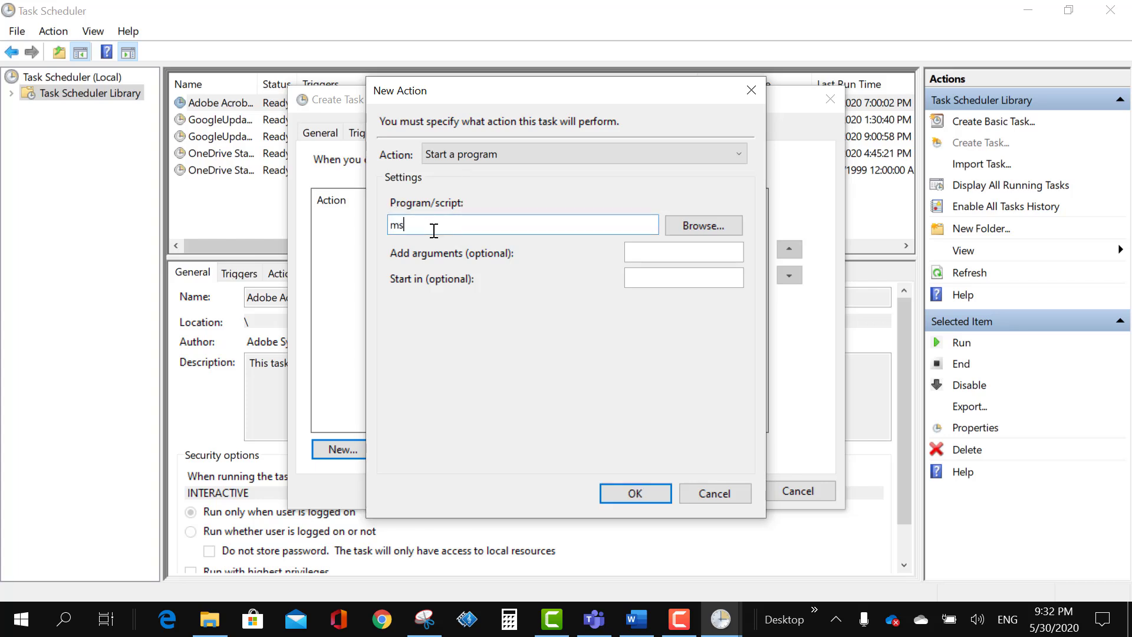
left_click(642, 250)
type("*")
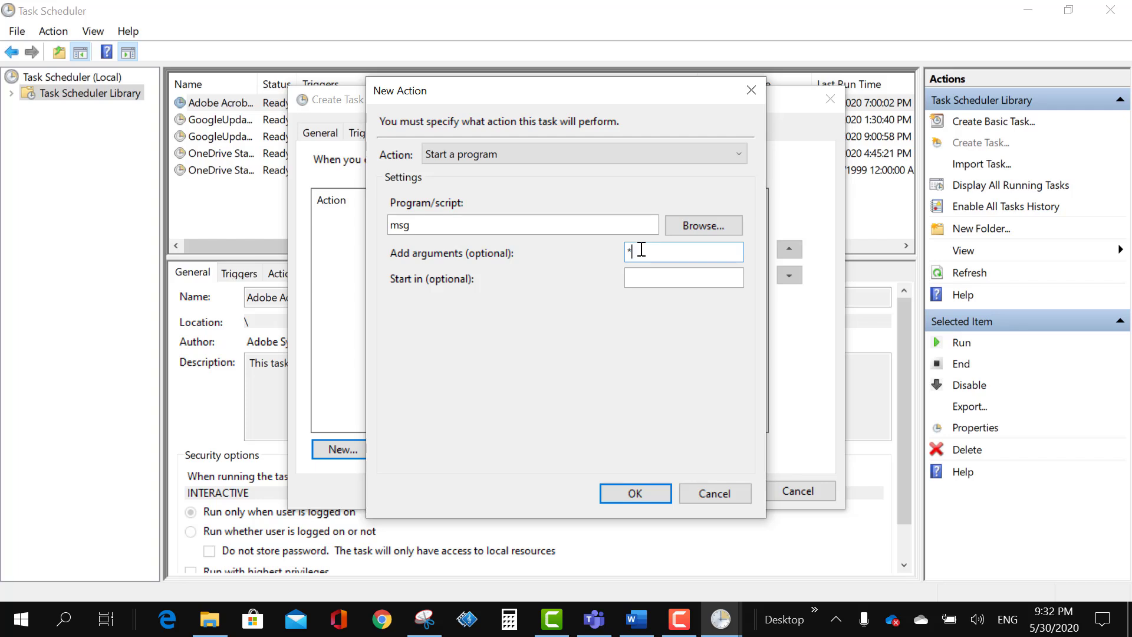
type("Go , getup and walk")
left_click(637, 492)
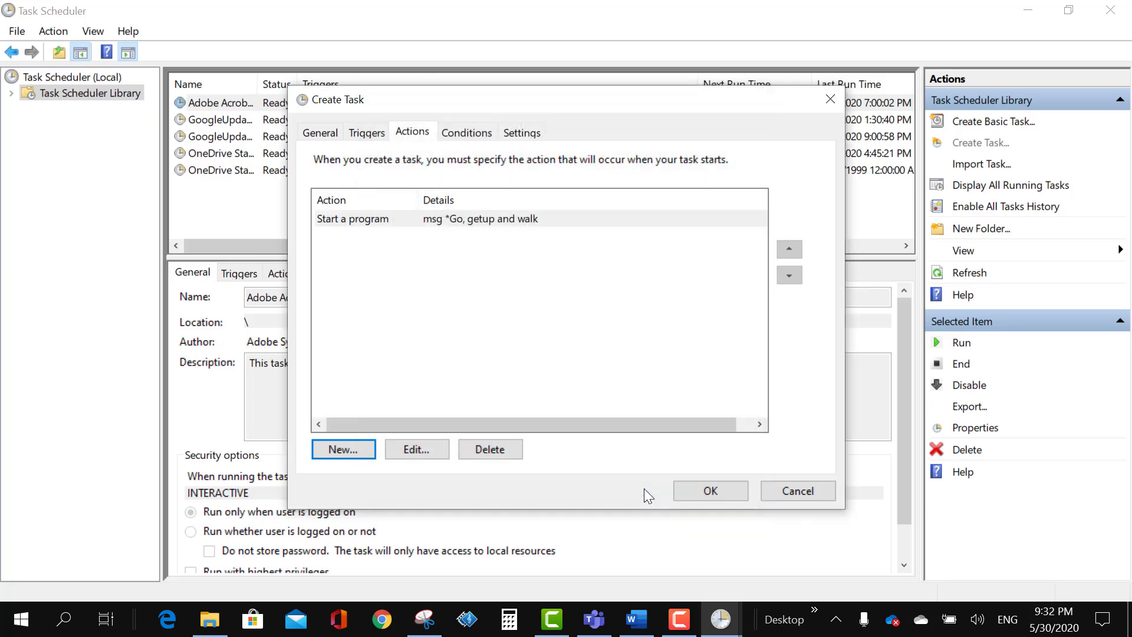
- Review the Conditions and Settings tabs, then save the Reminder task
left_click(466, 132)
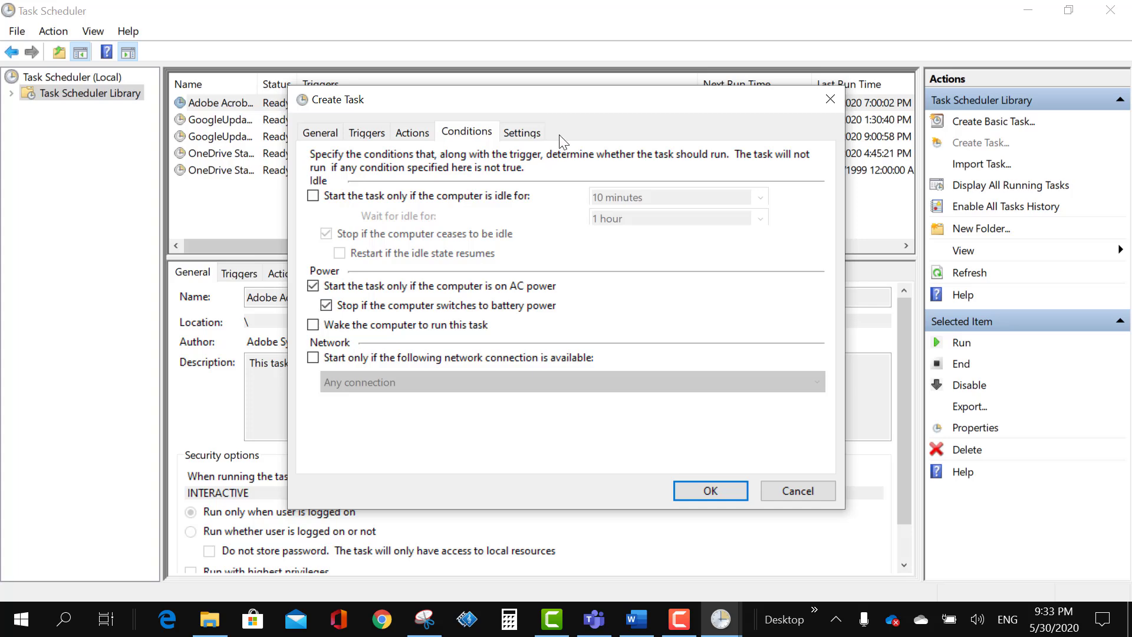
left_click(529, 136)
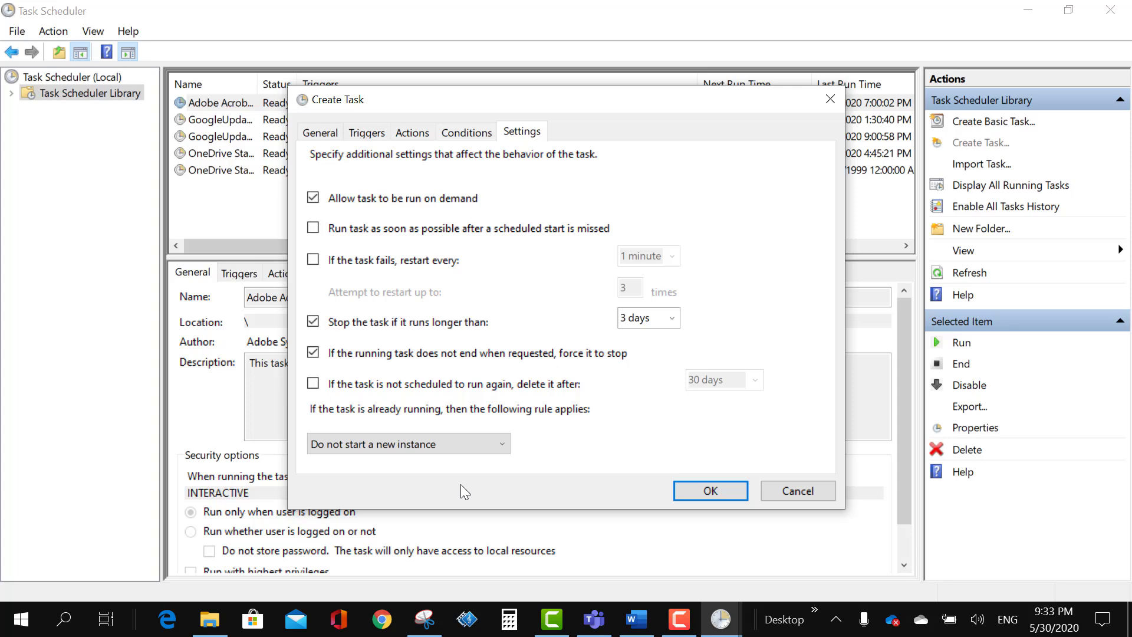
left_click(708, 493)
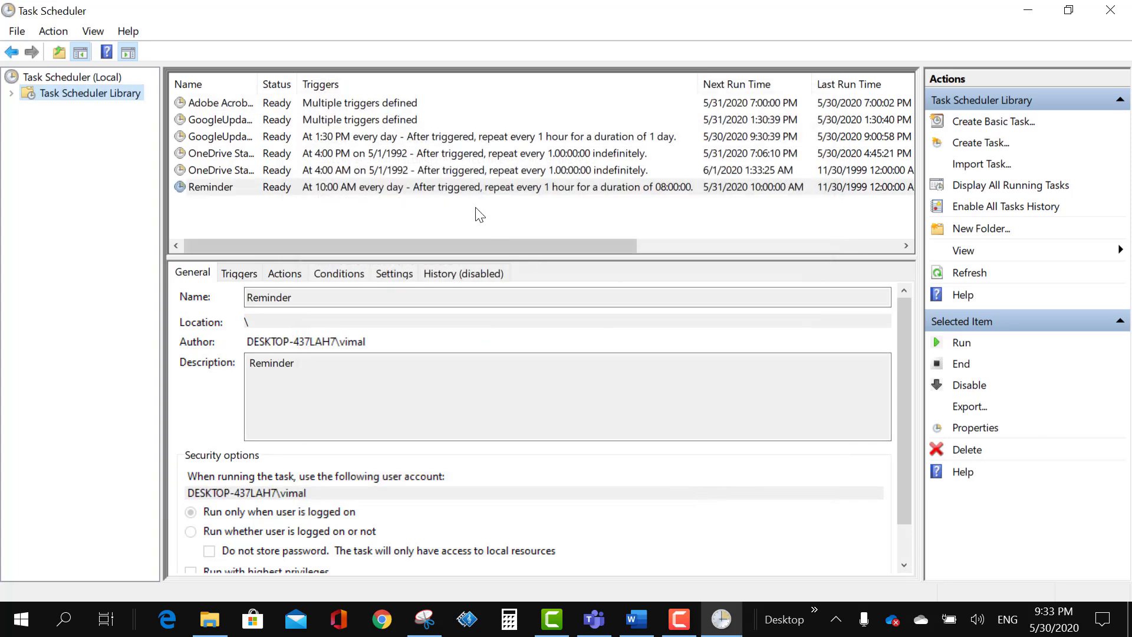
- Run the Reminder task manually to test its 'getup and walk' message
left_click(469, 189)
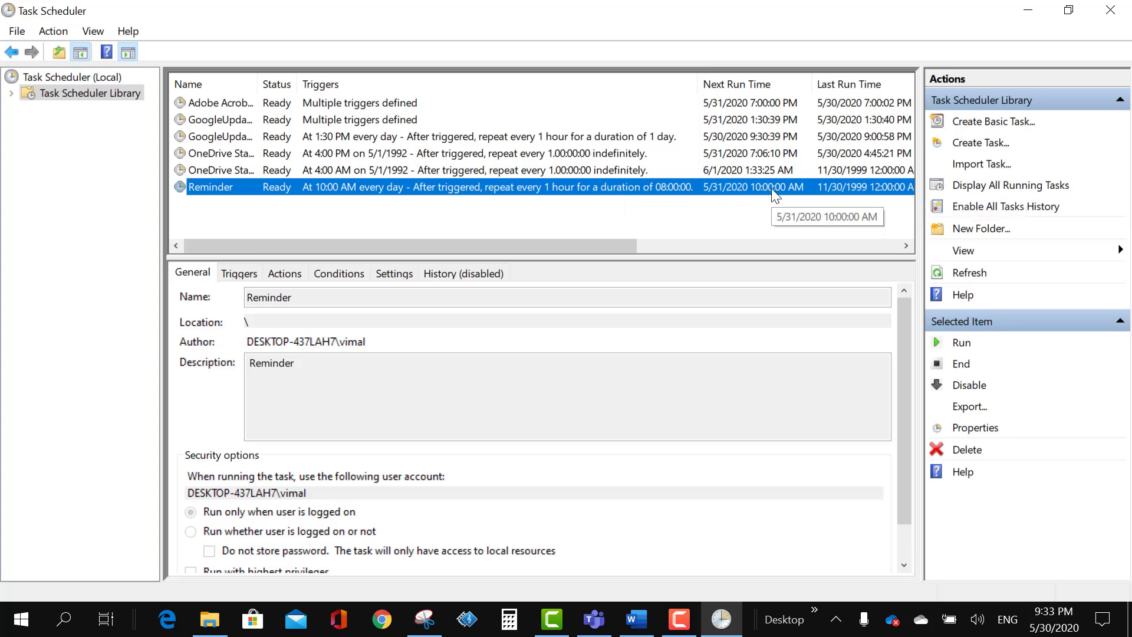
left_click(963, 343)
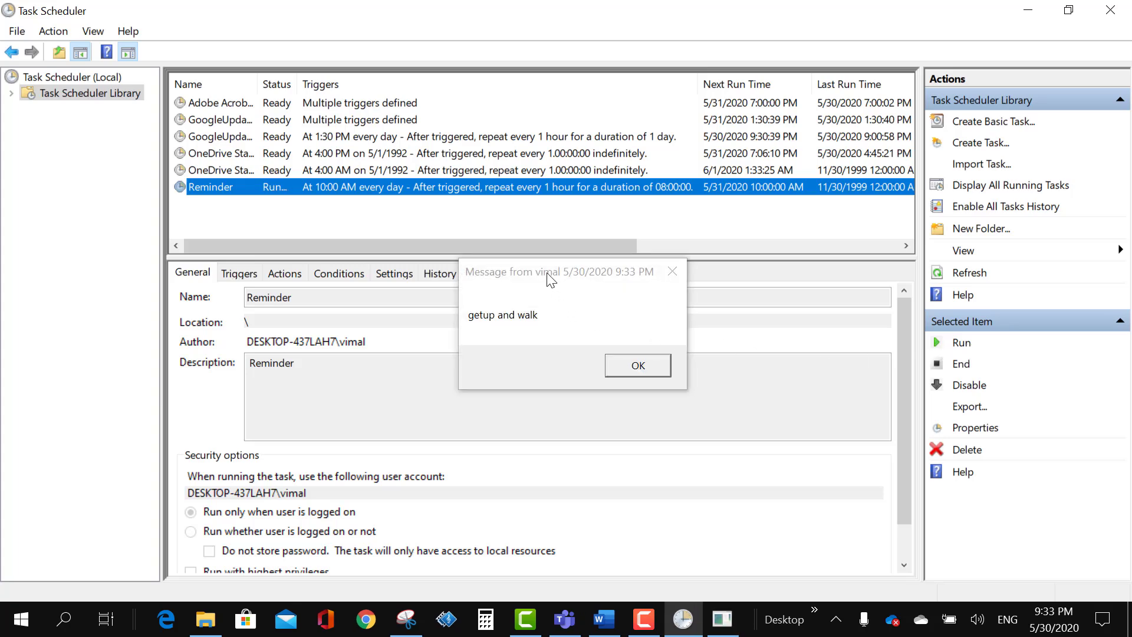